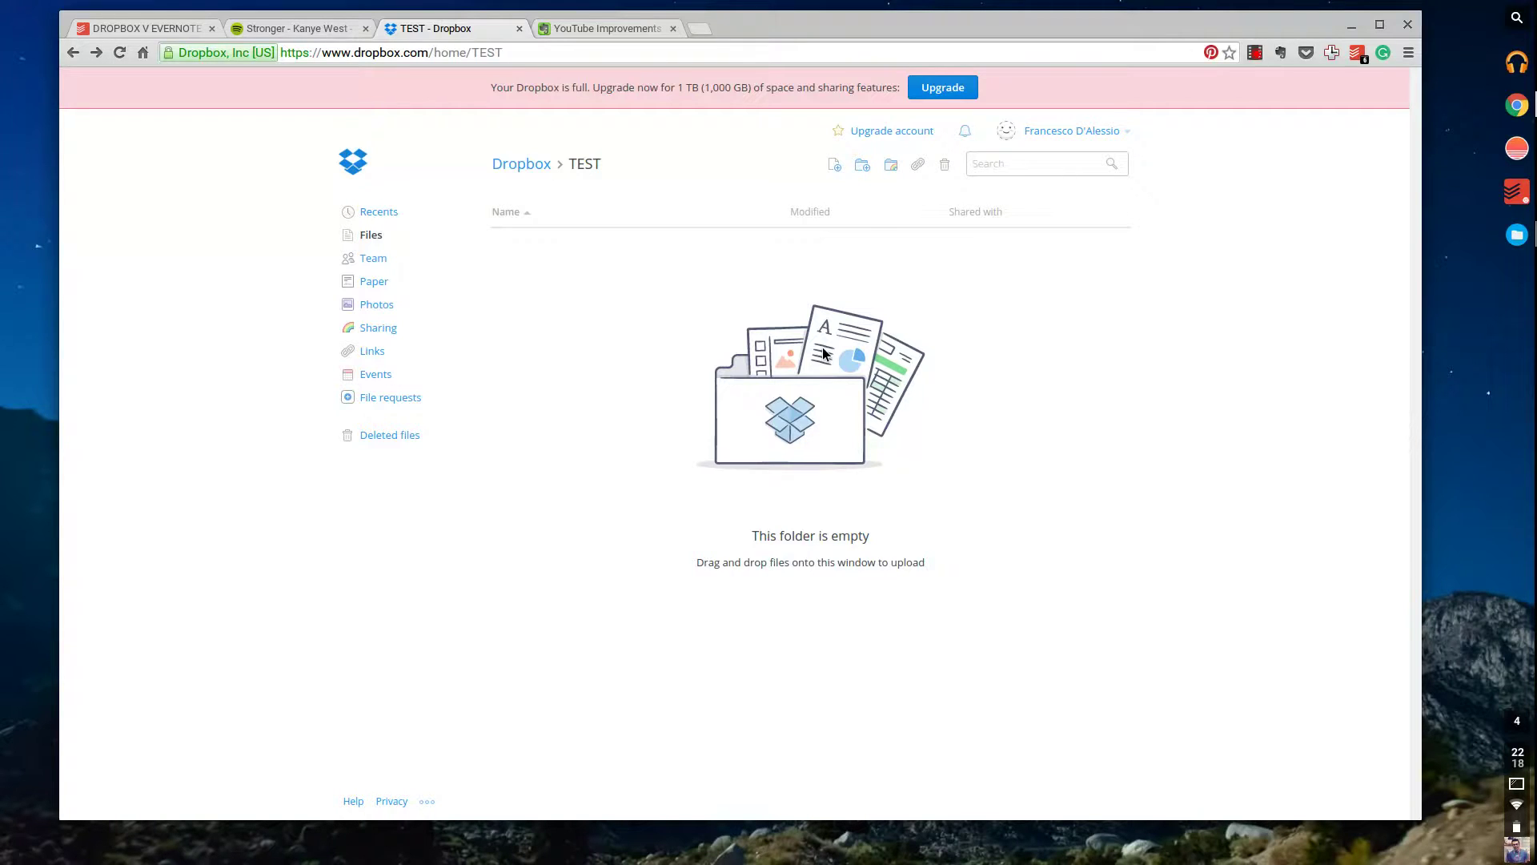
Open the YouTube Improvements note in Evernote's Personal Brand notebook for reference.
key("ctrl+Tab")
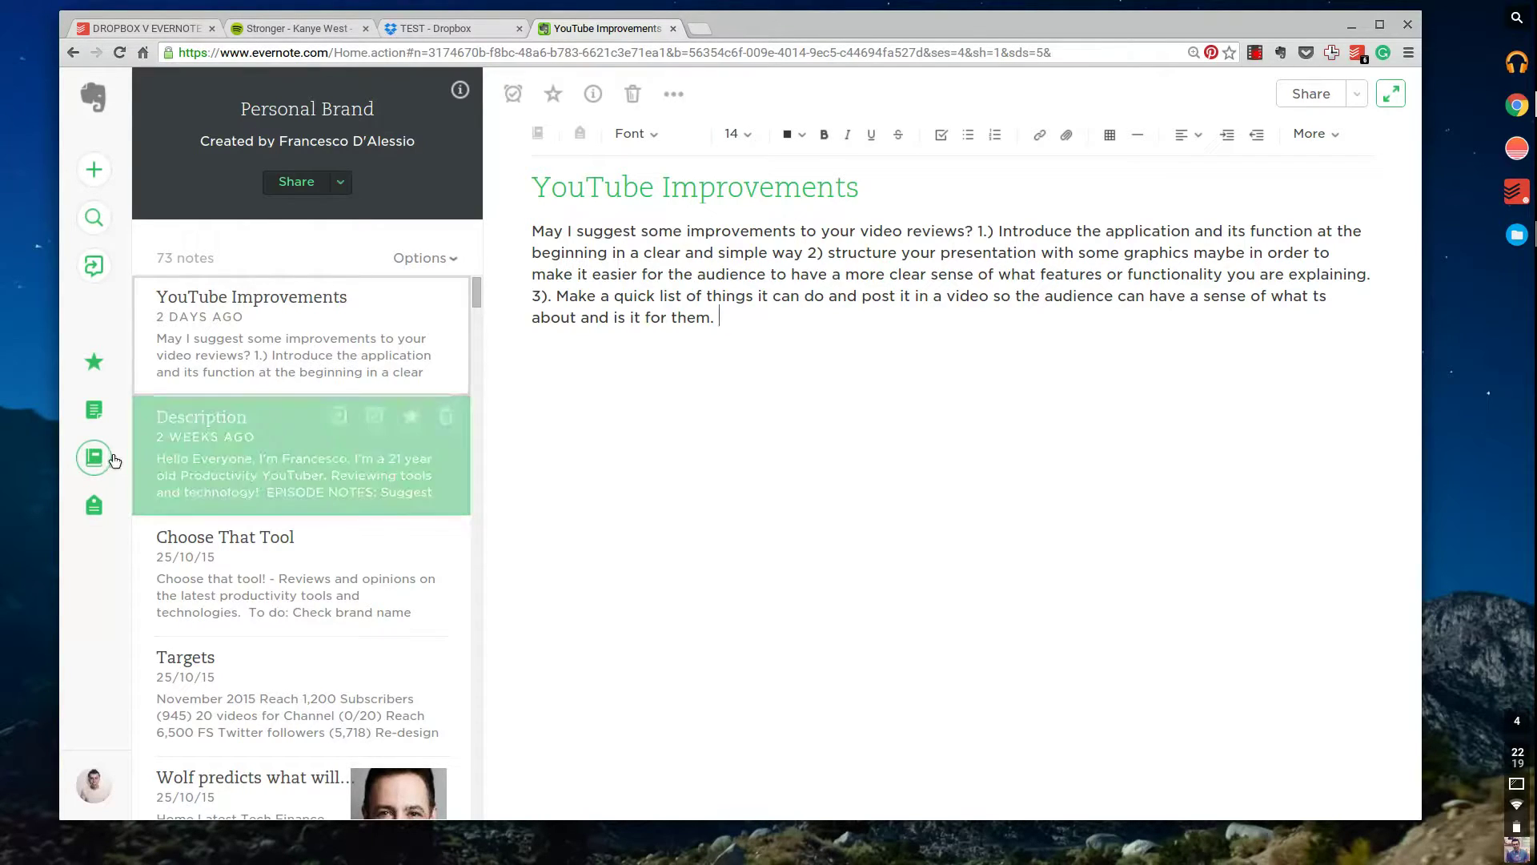
left_click(110, 460)
left_click(110, 460)
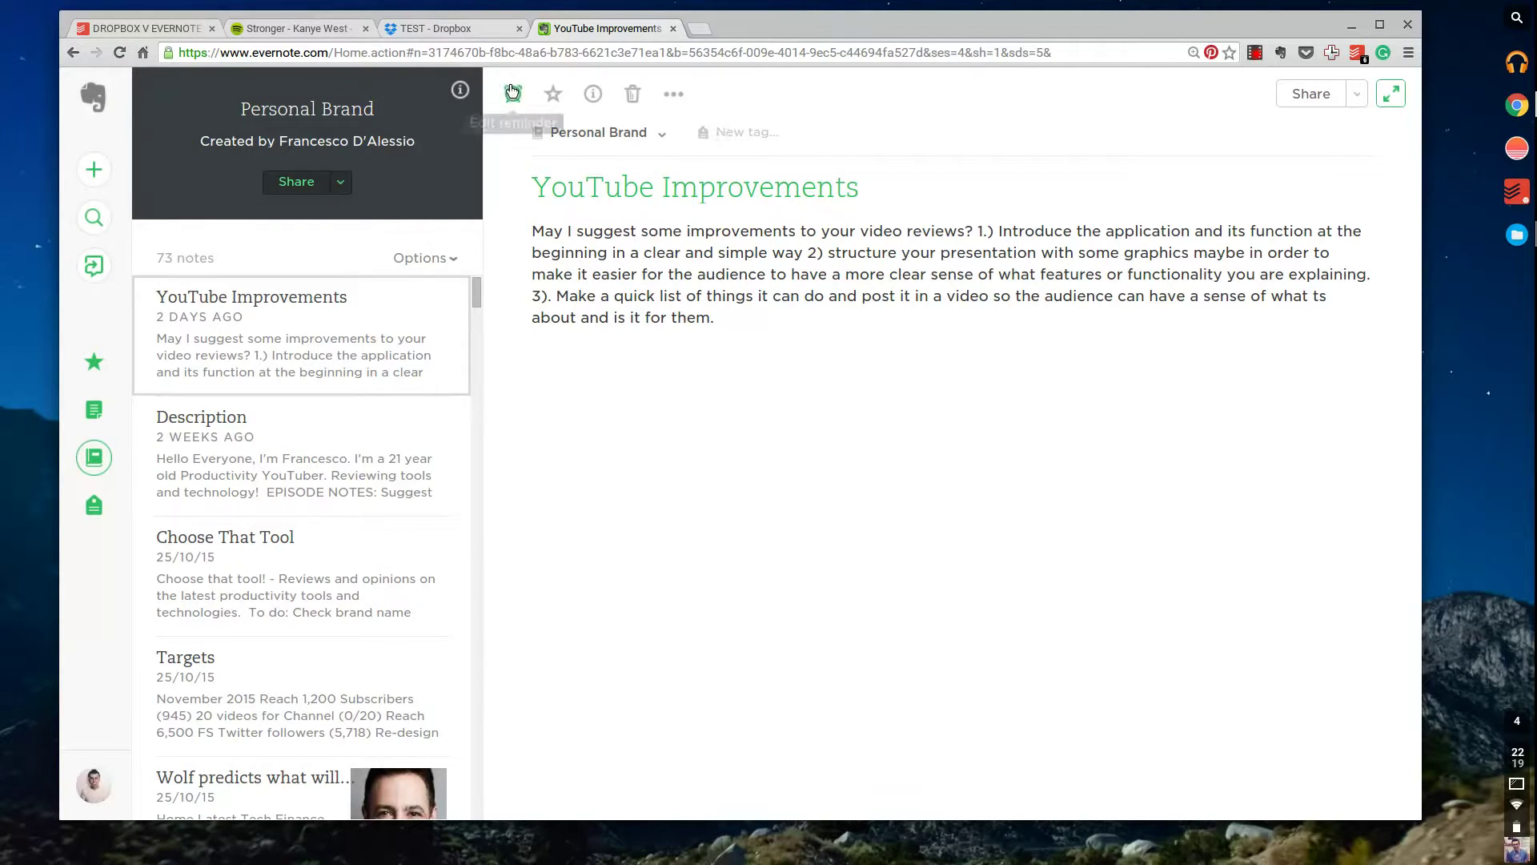
left_click(1072, 355)
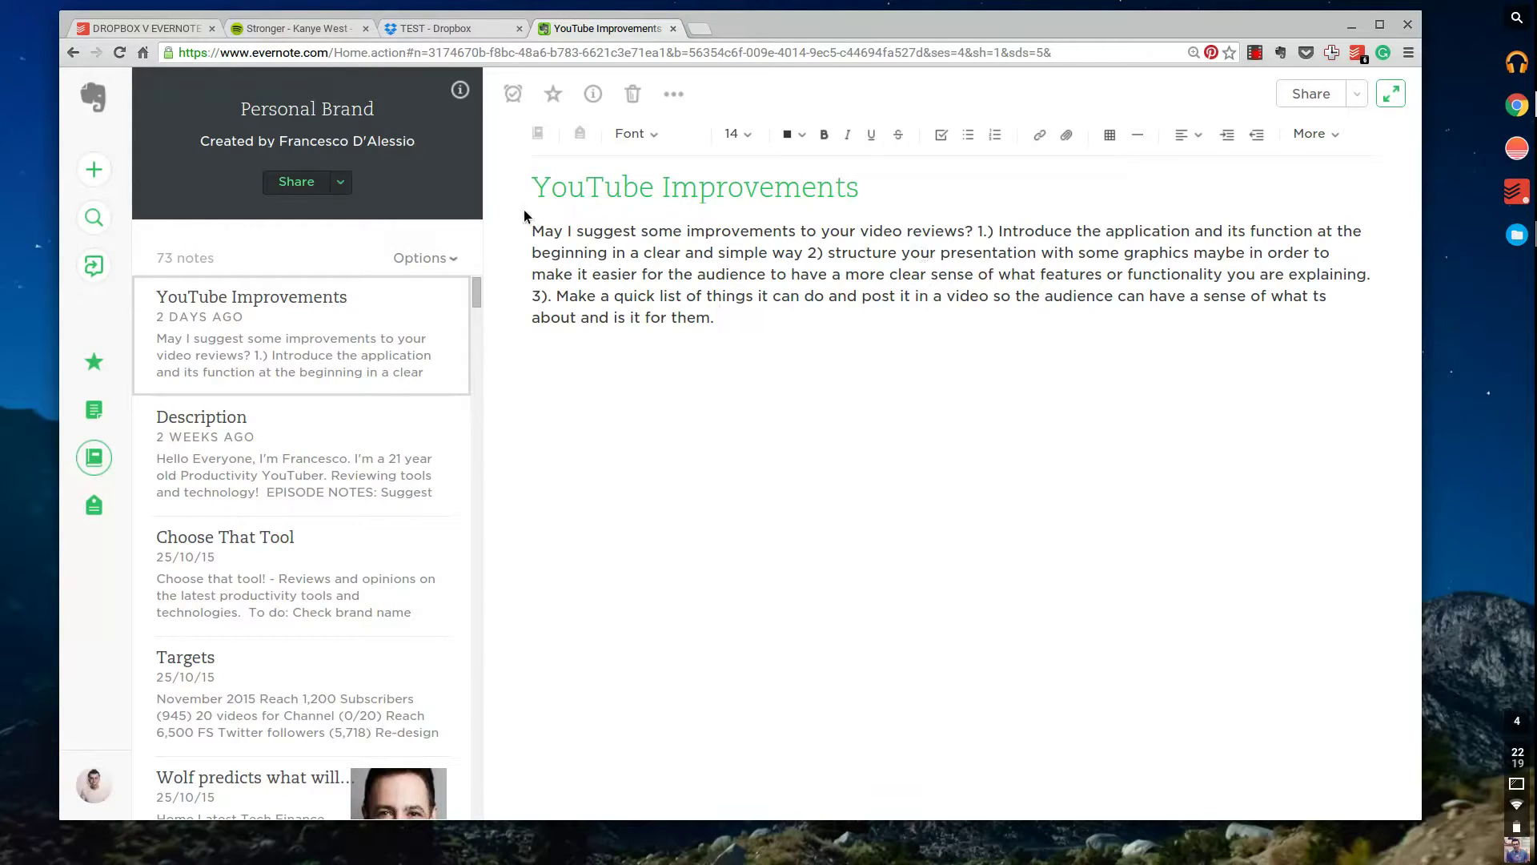
left_click(429, 29)
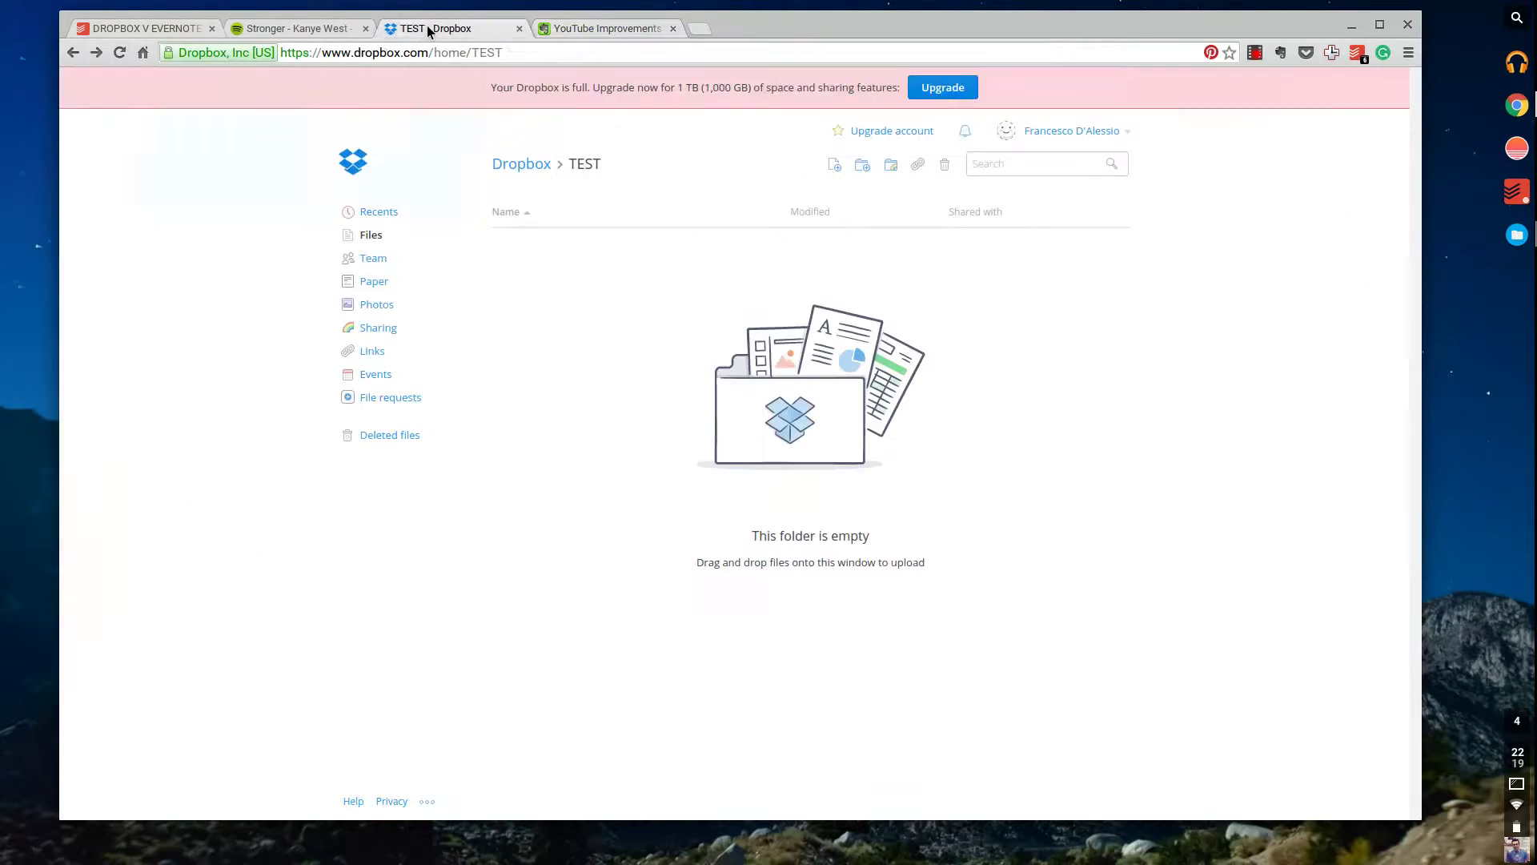
left_click(607, 30)
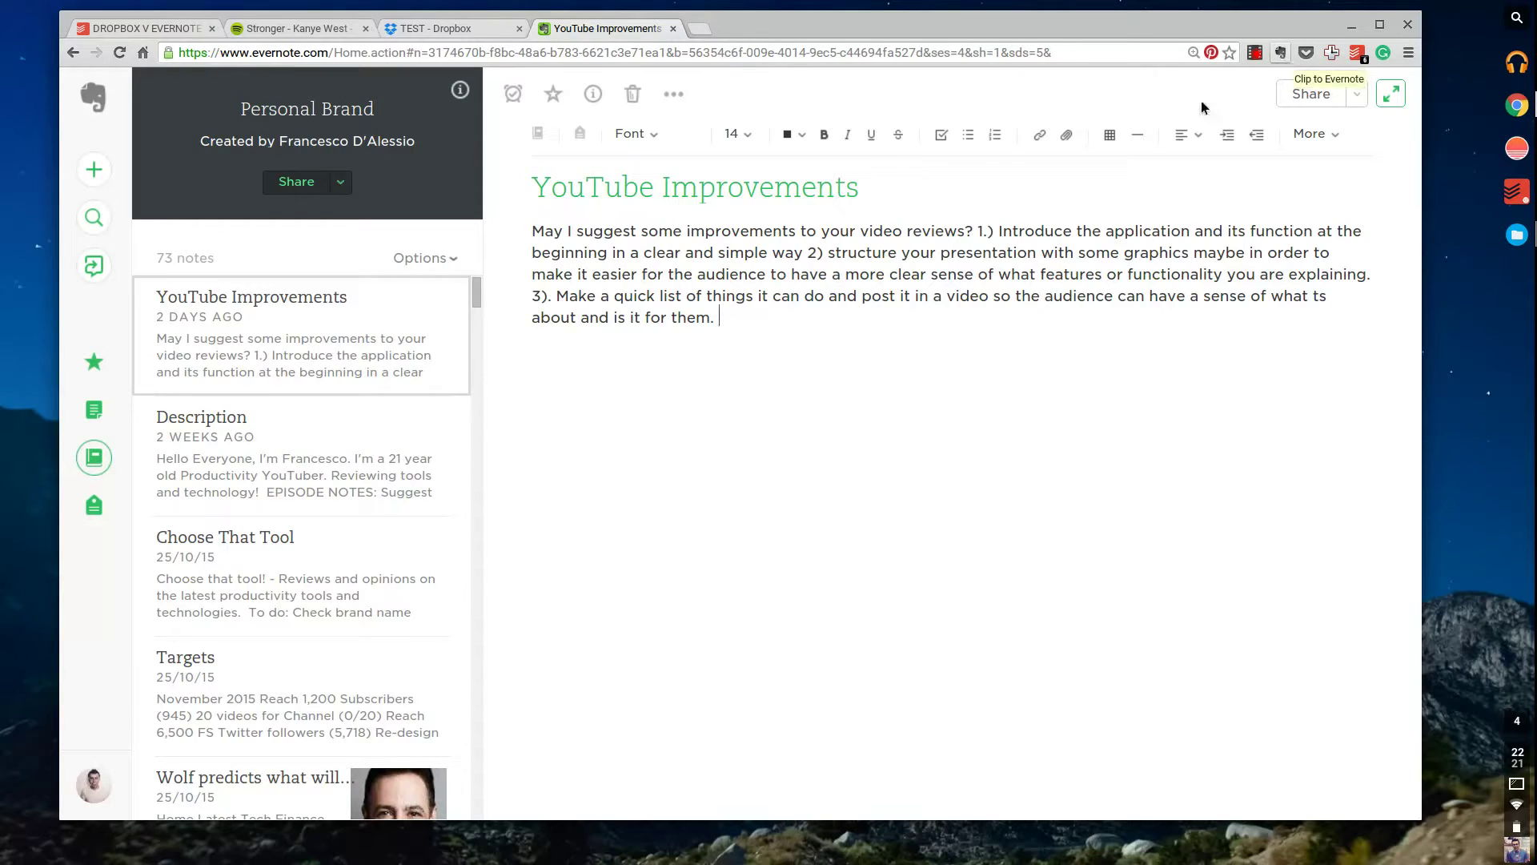
Go back to the empty TEST folder in Dropbox.
left_click(431, 27)
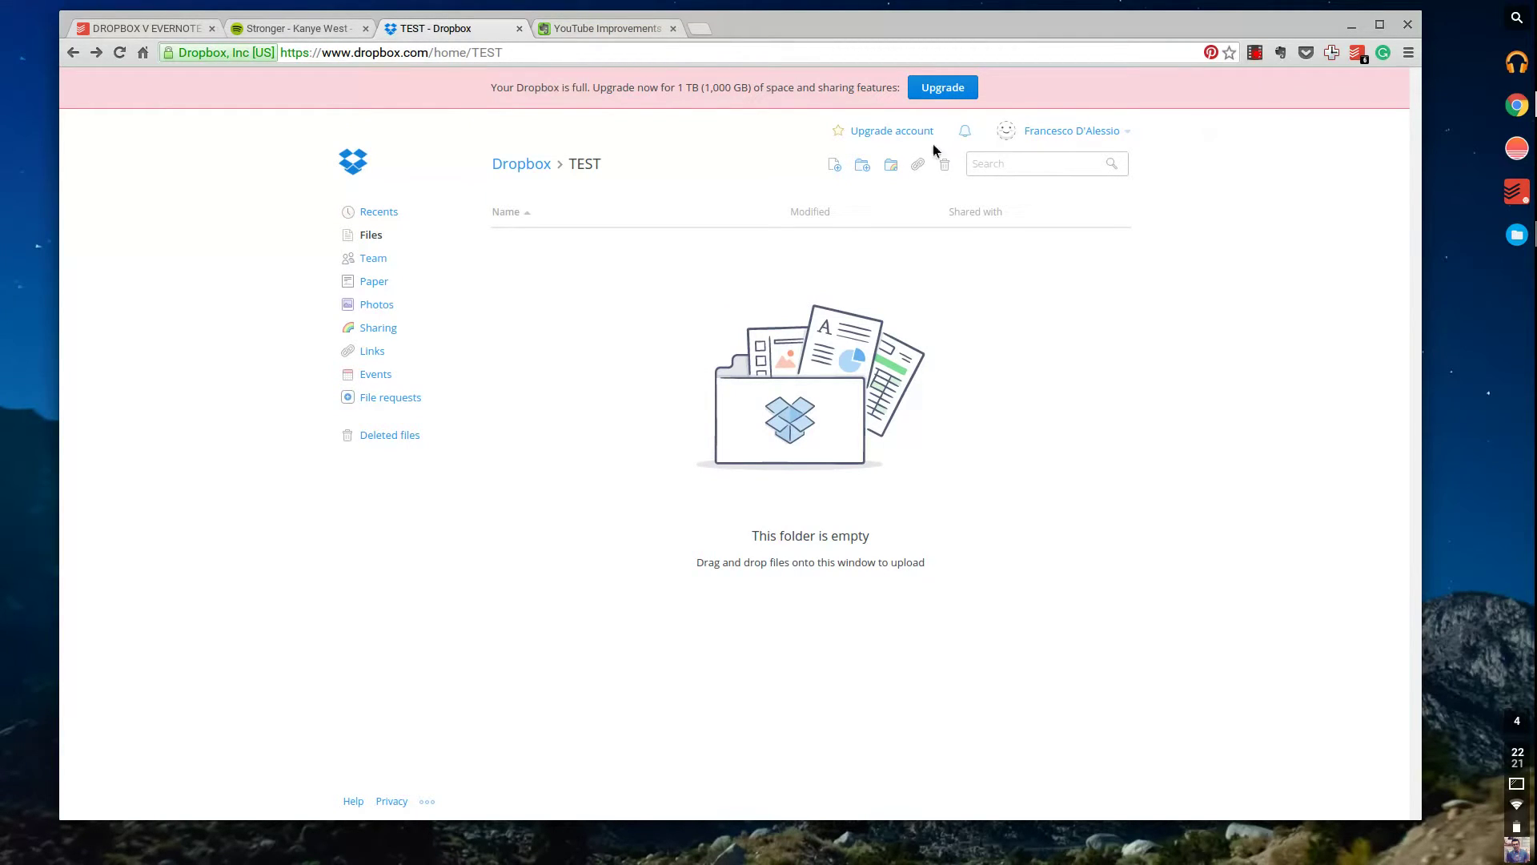
left_click(615, 29)
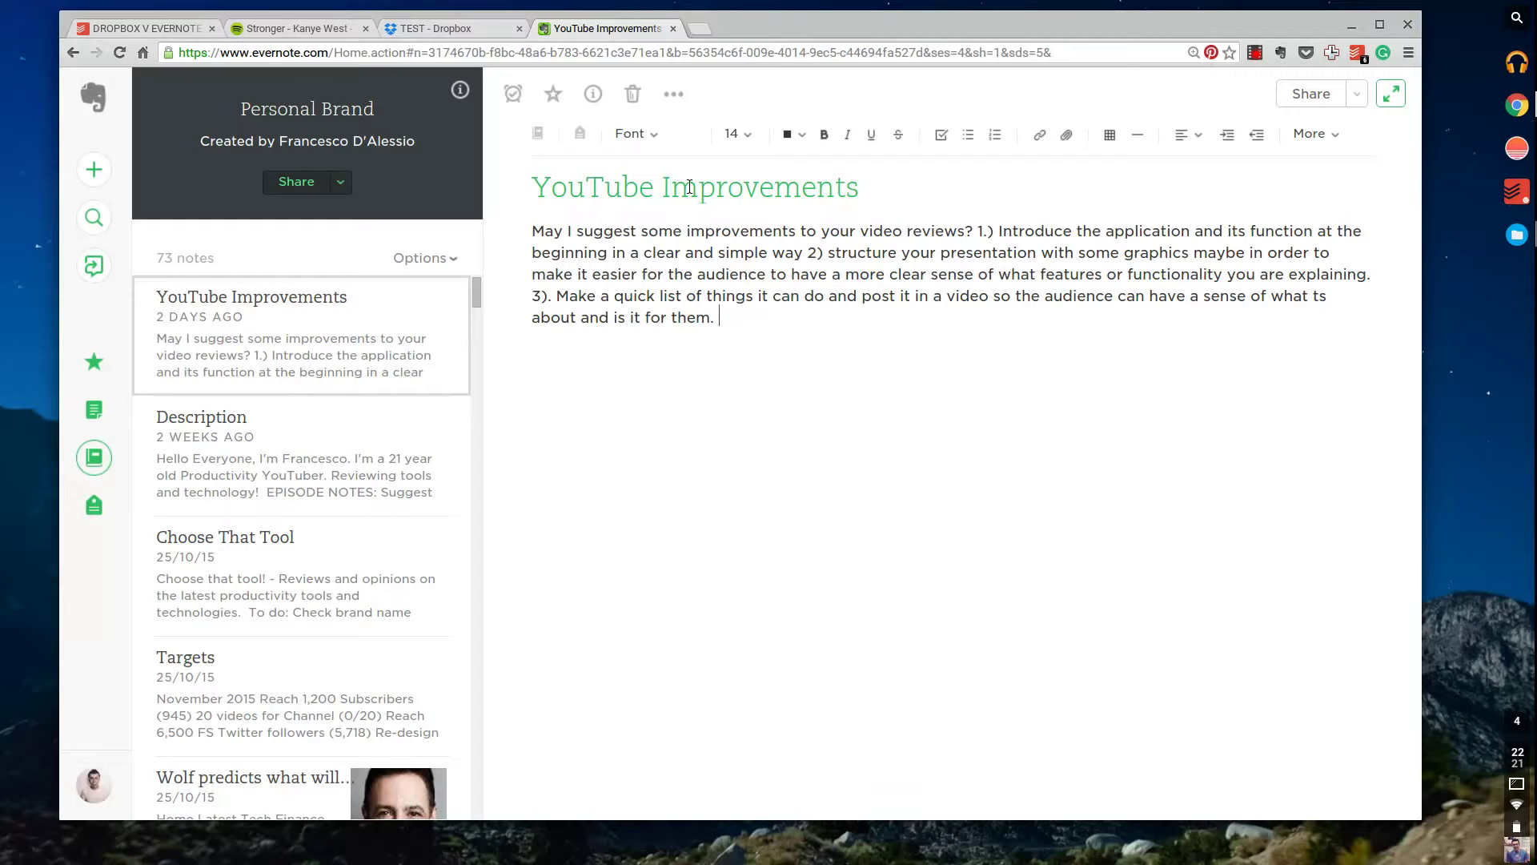
left_click(445, 30)
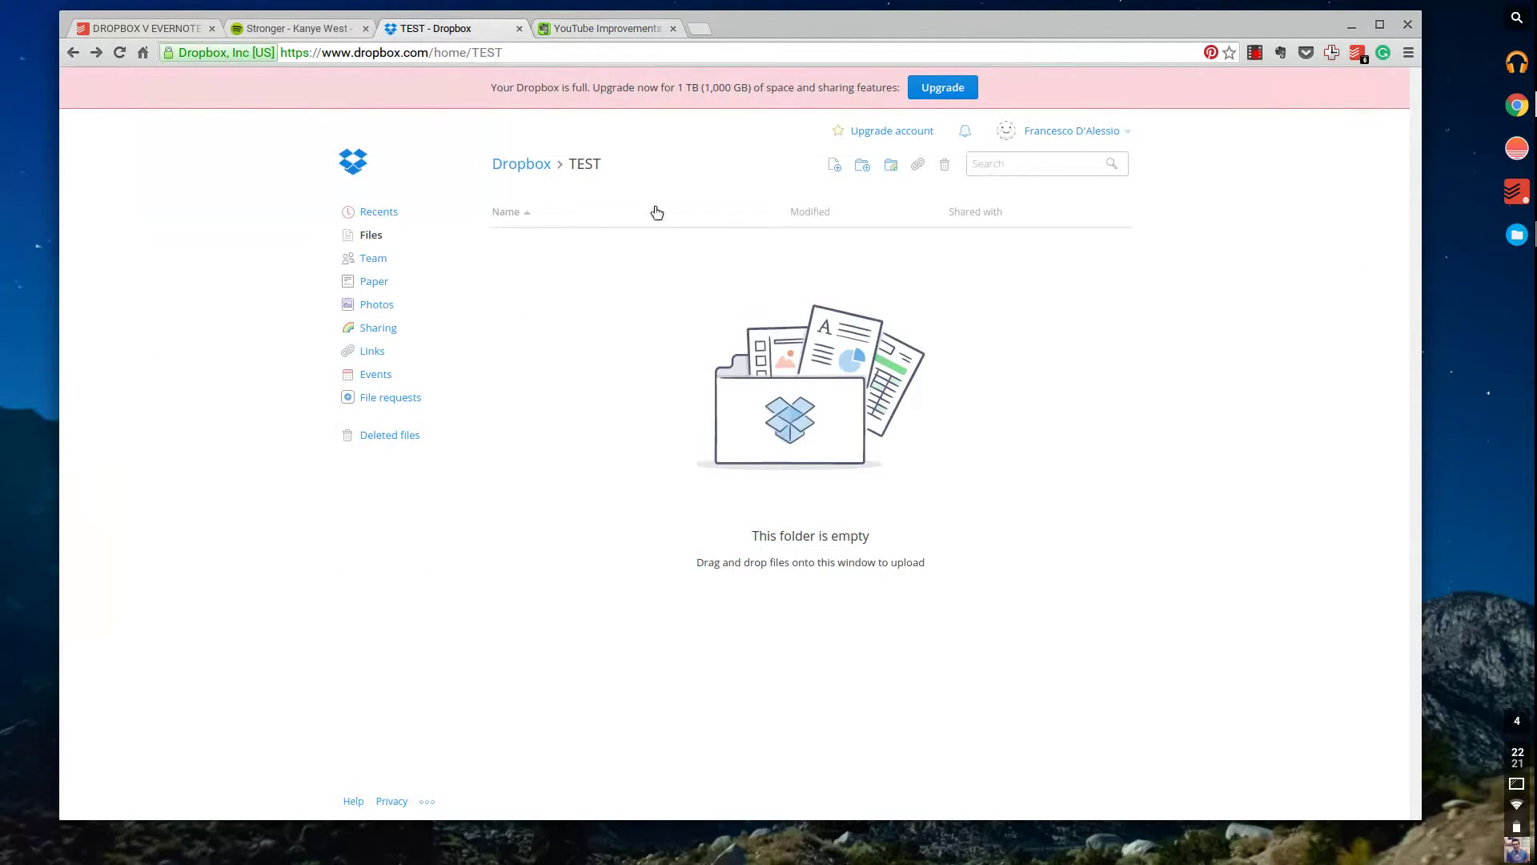
left_click(589, 31)
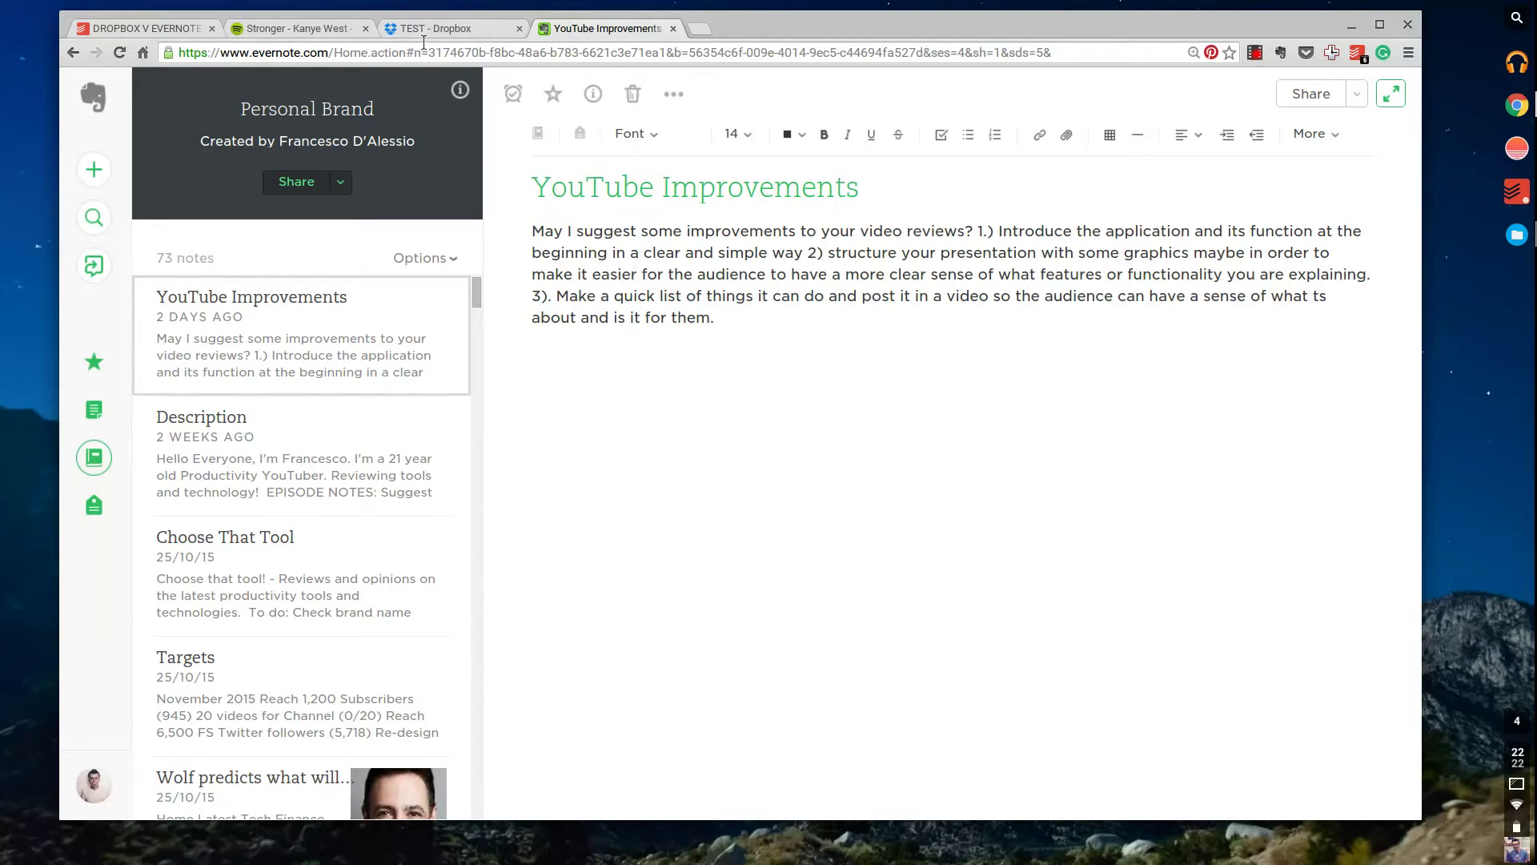
left_click(449, 27)
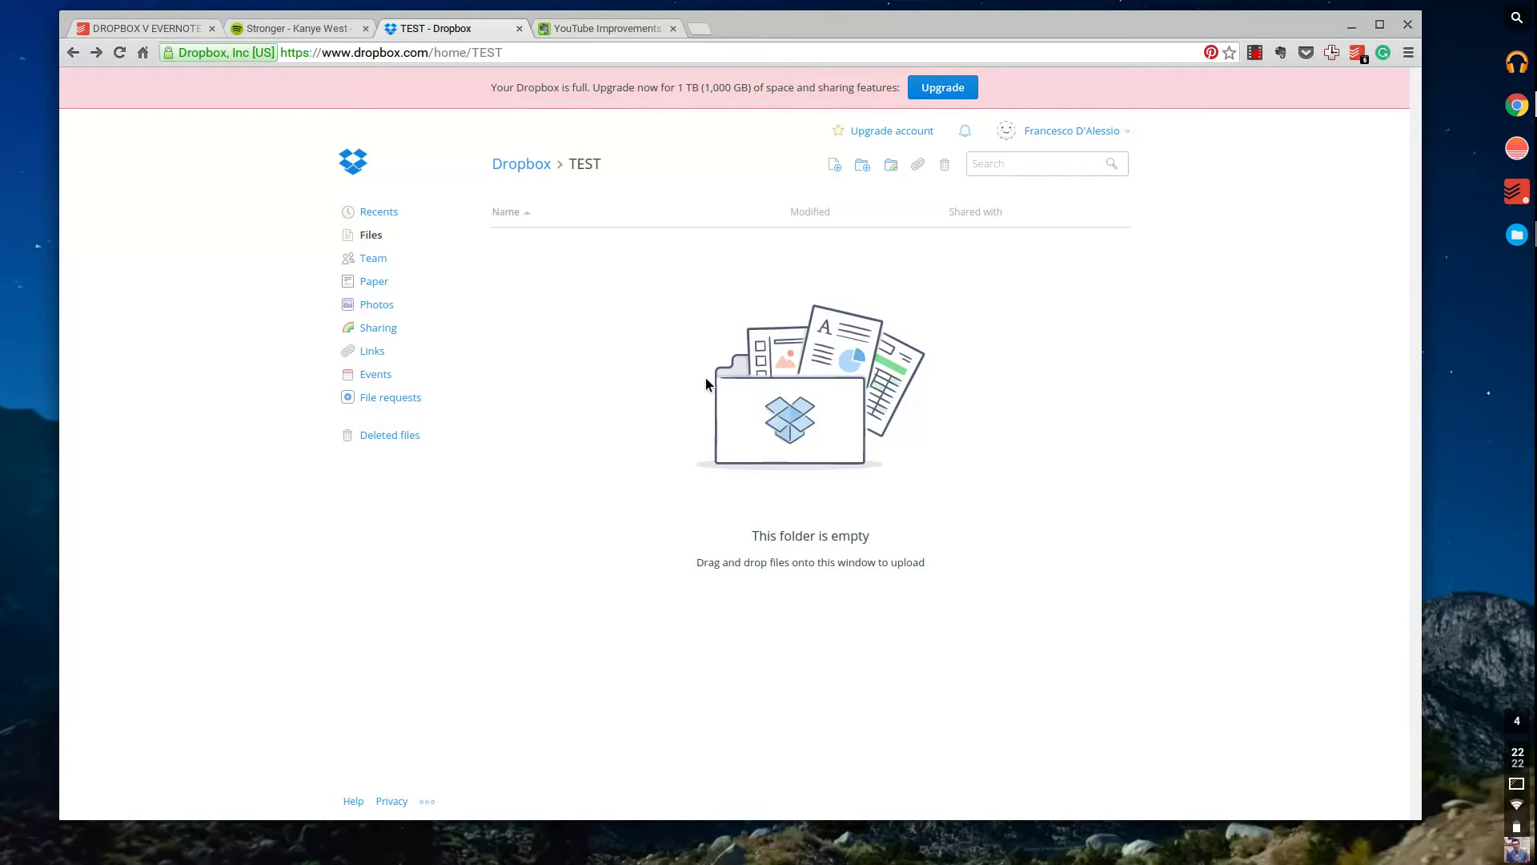
left_click(621, 31)
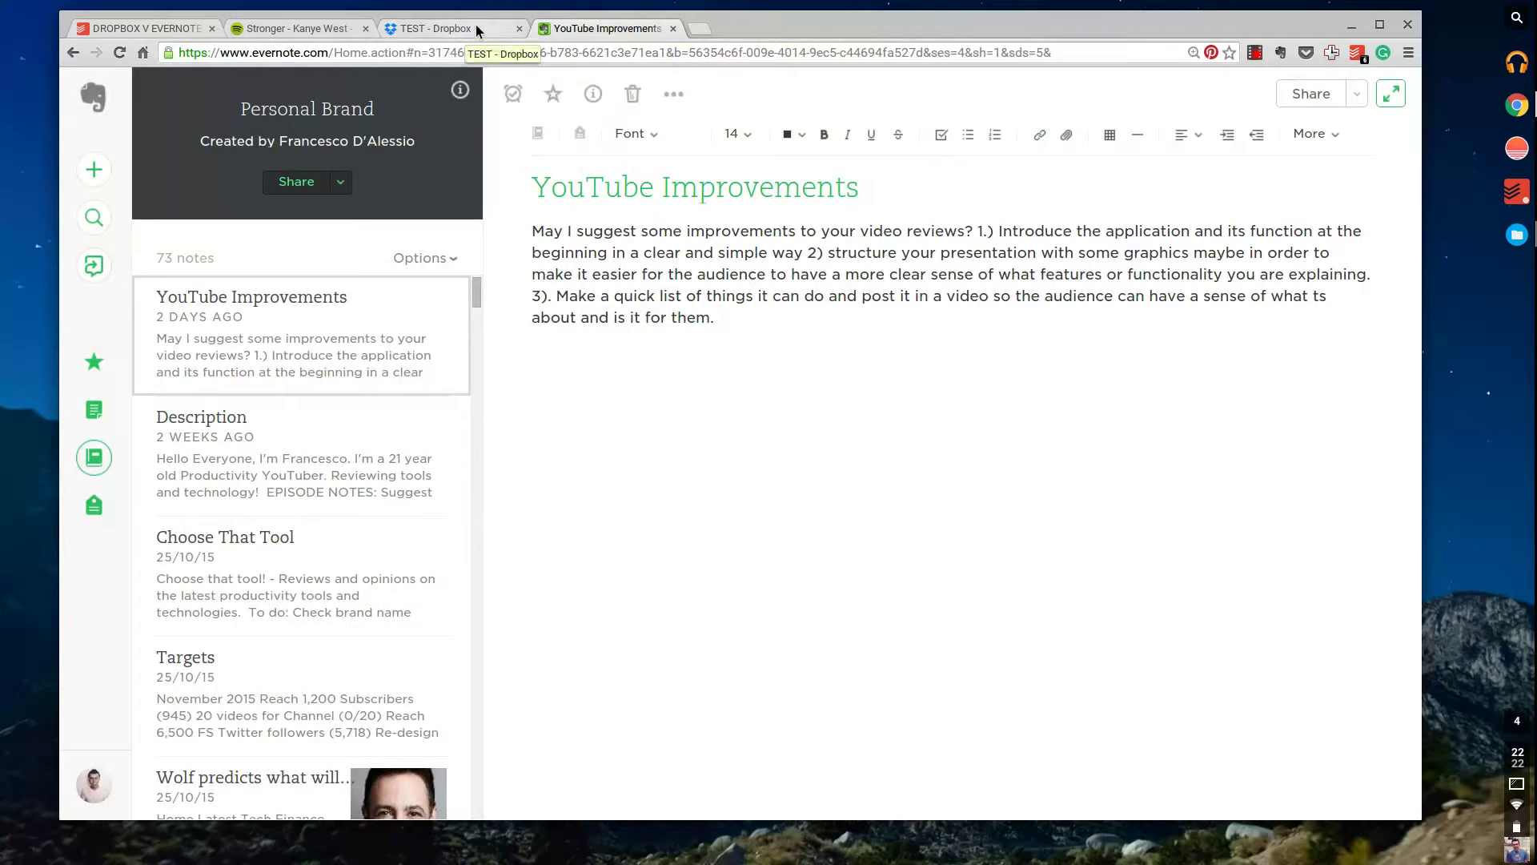
Create the folder '1. Projects' inside the Dropbox TEST folder.
left_click(476, 29)
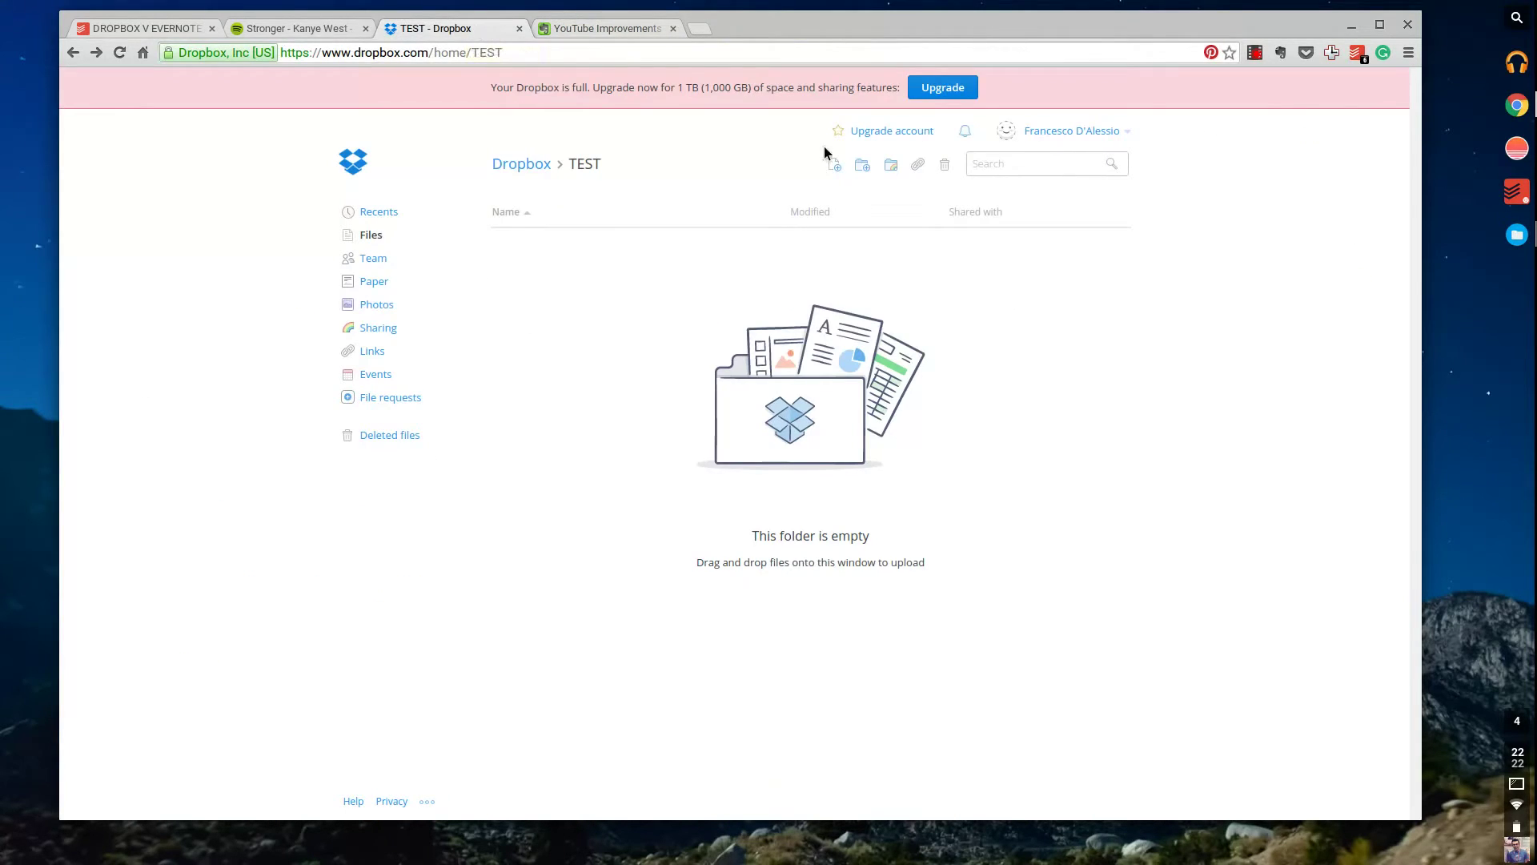
left_click(862, 167)
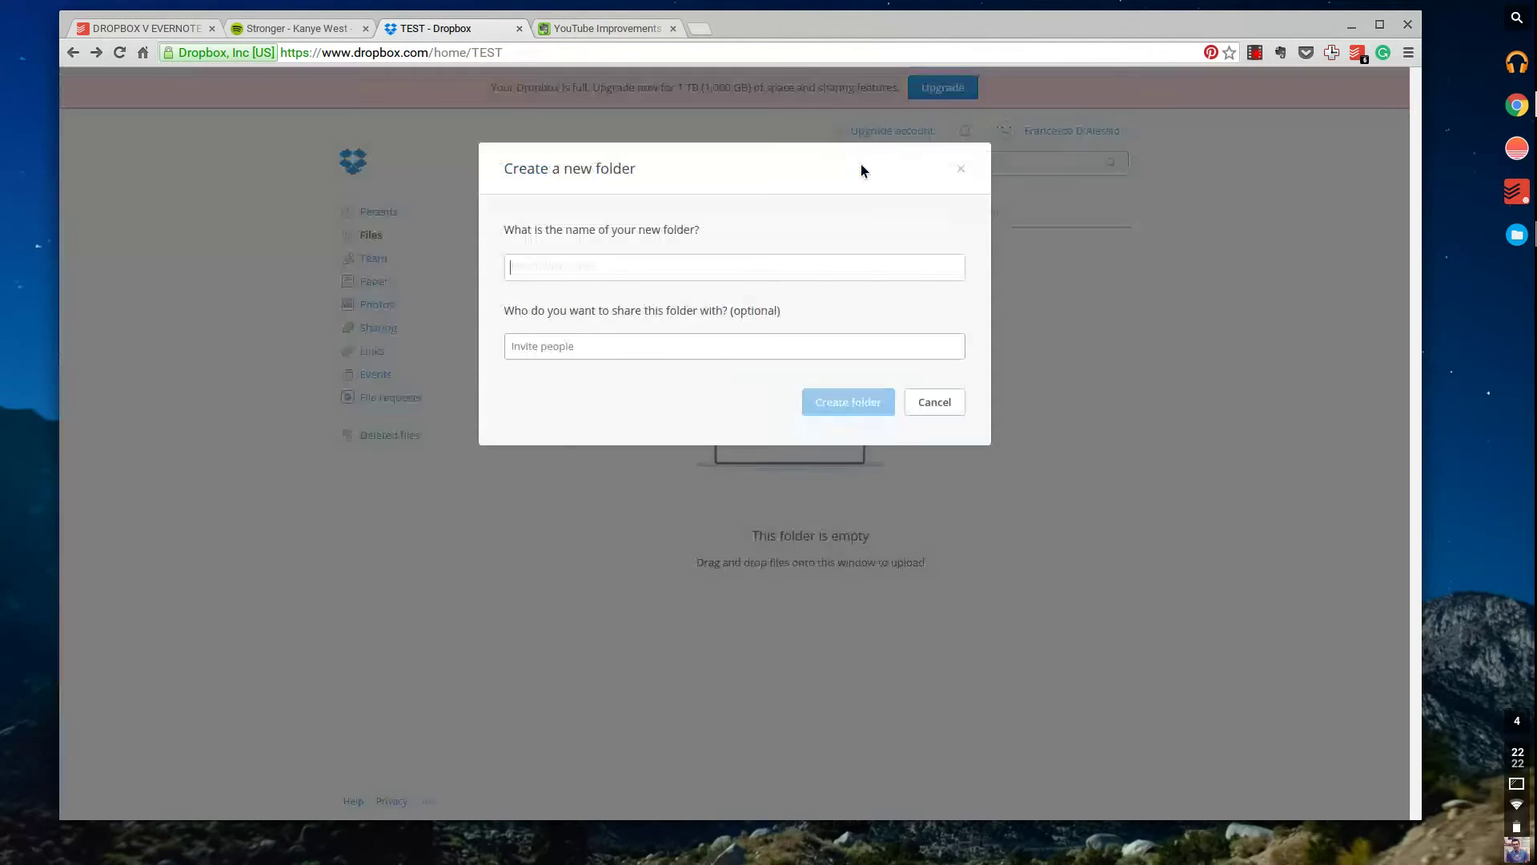
type("Proj")
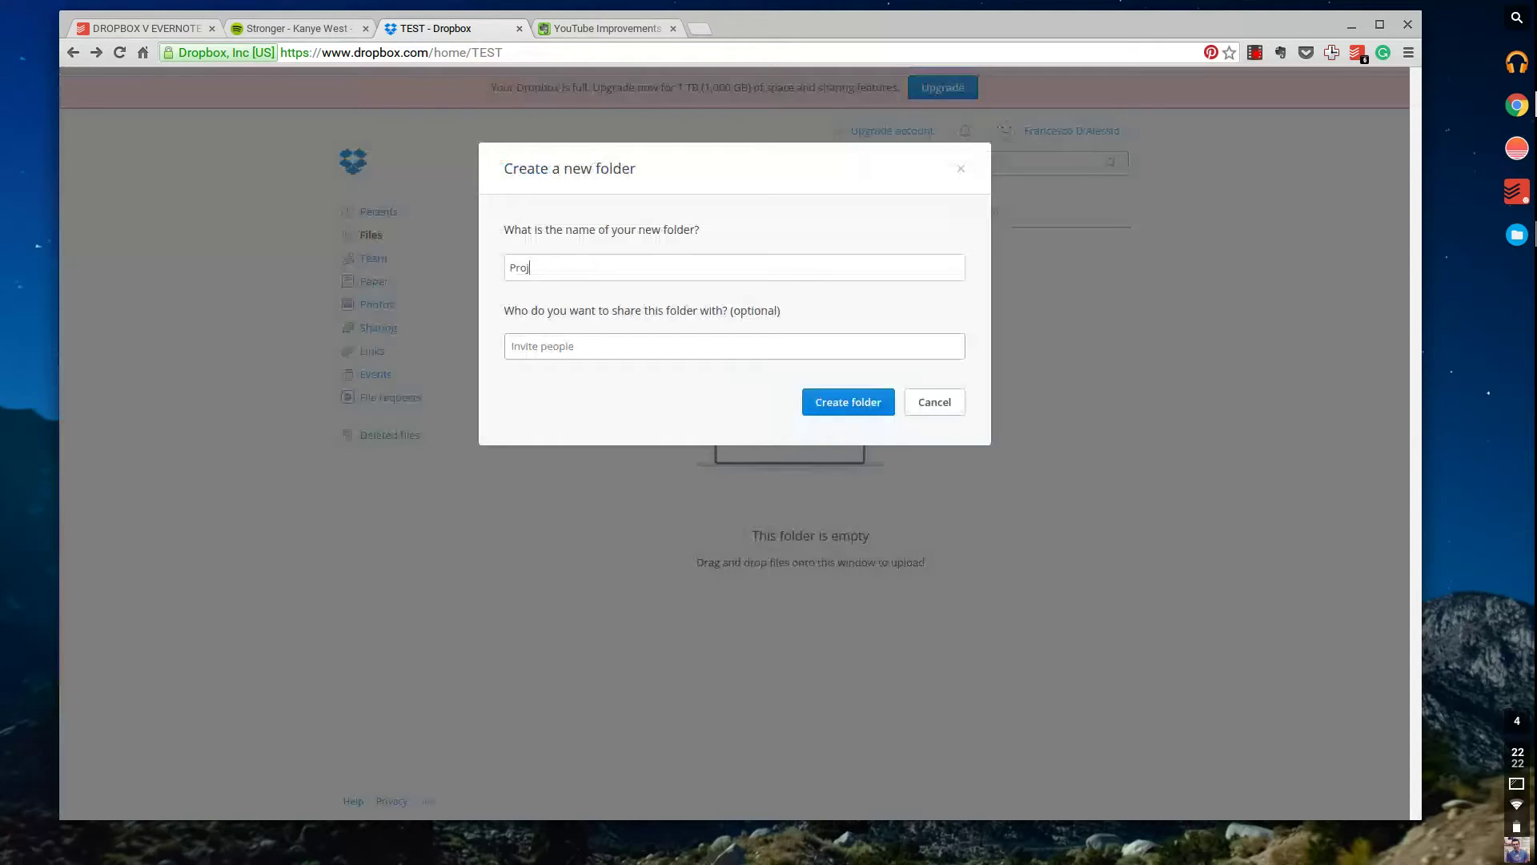
type("ect")
key("Home")
type("1.")
key("End")
type("s")
left_click(858, 407)
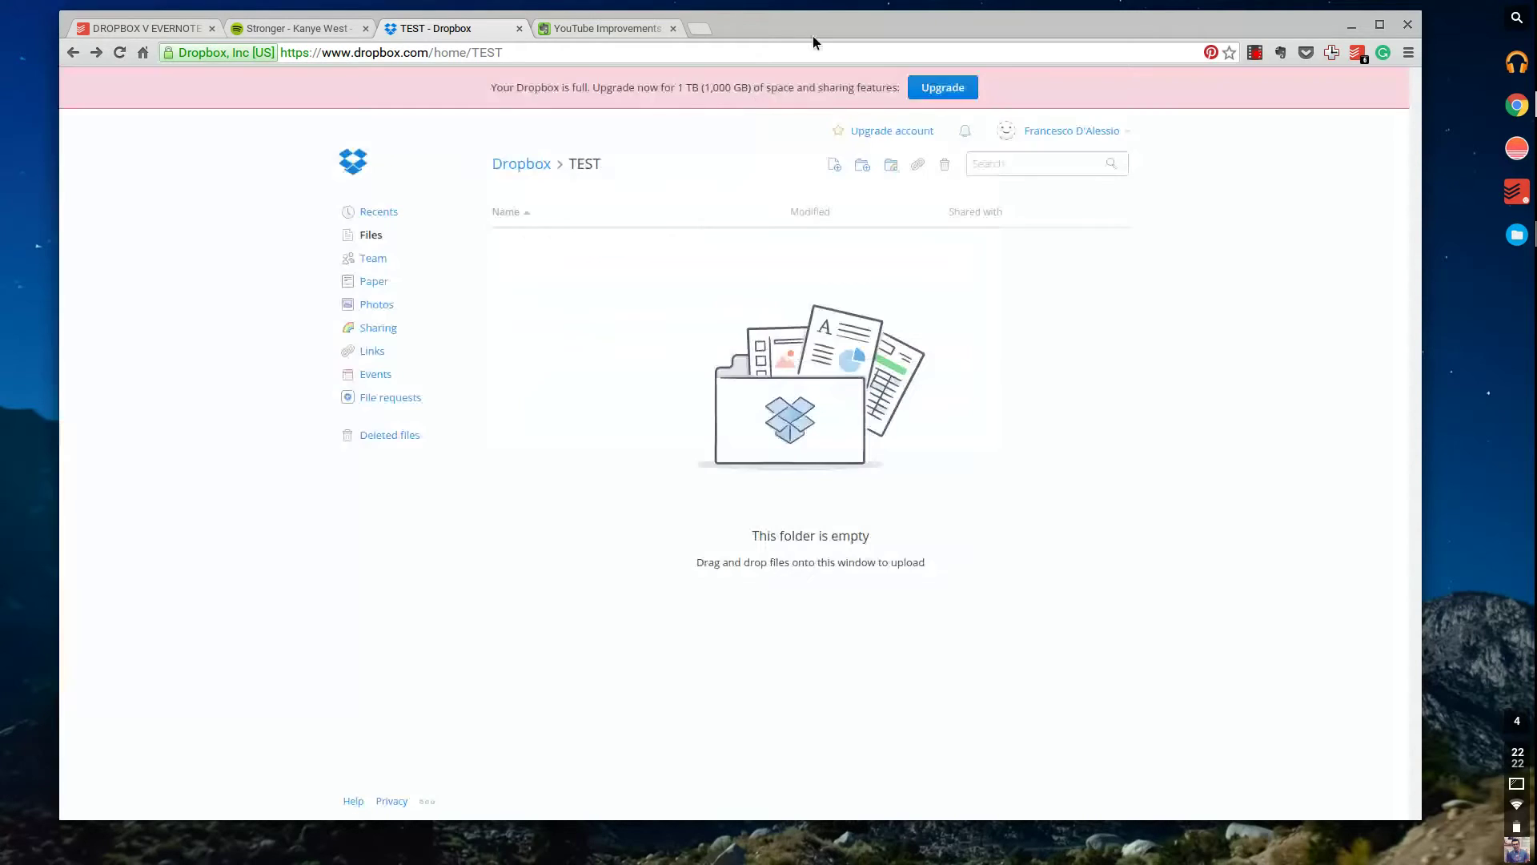
Add the folders '2. Areas', '3. Resources' and '4. Archives' to TEST.
left_click(862, 165)
type("2. ")
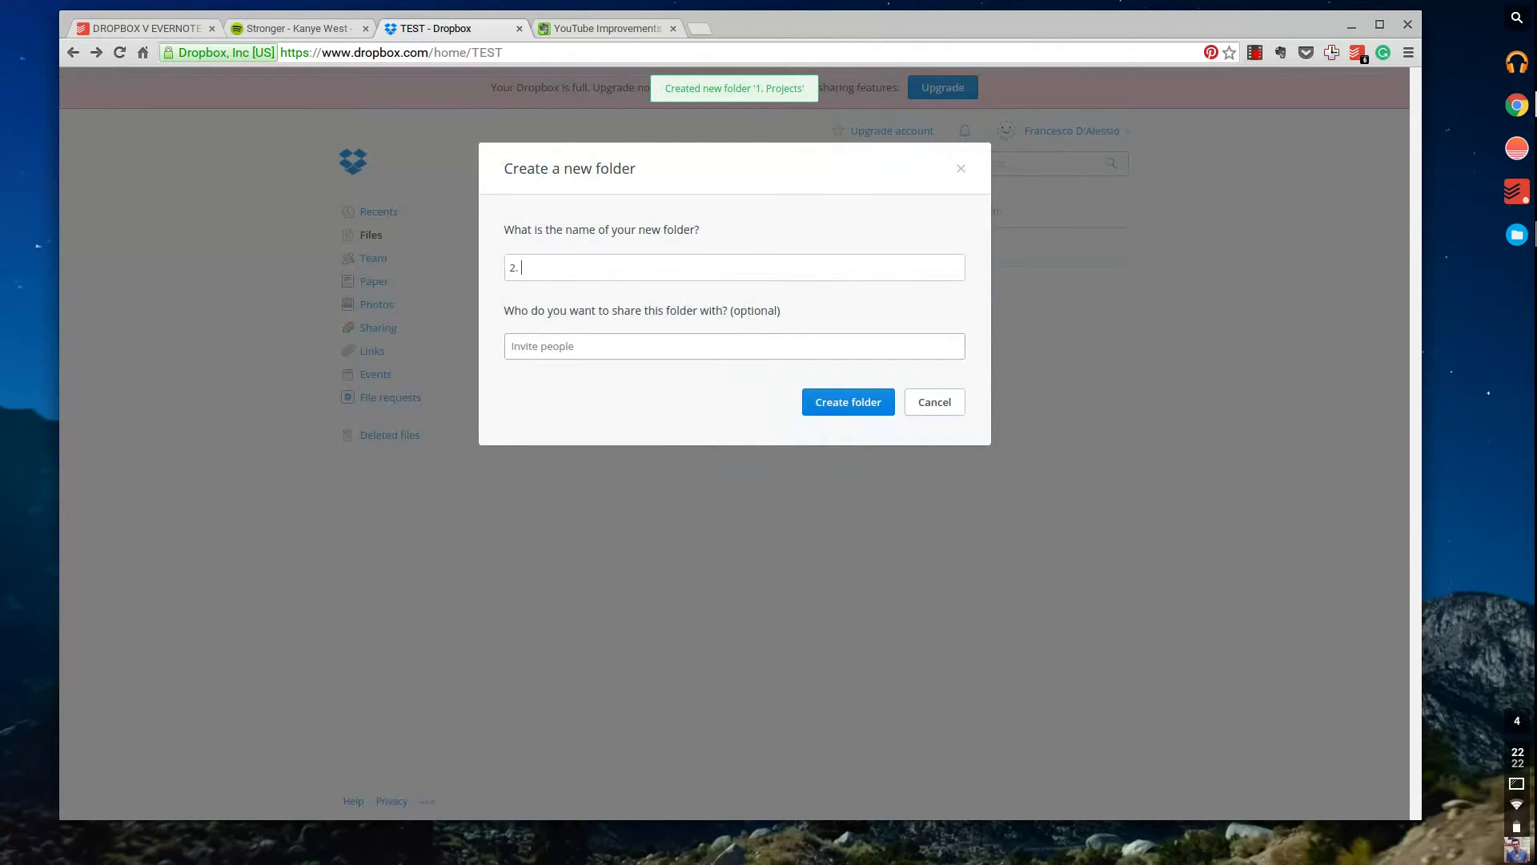
type("Areas")
left_click(871, 400)
left_click(863, 165)
type("3. Resources")
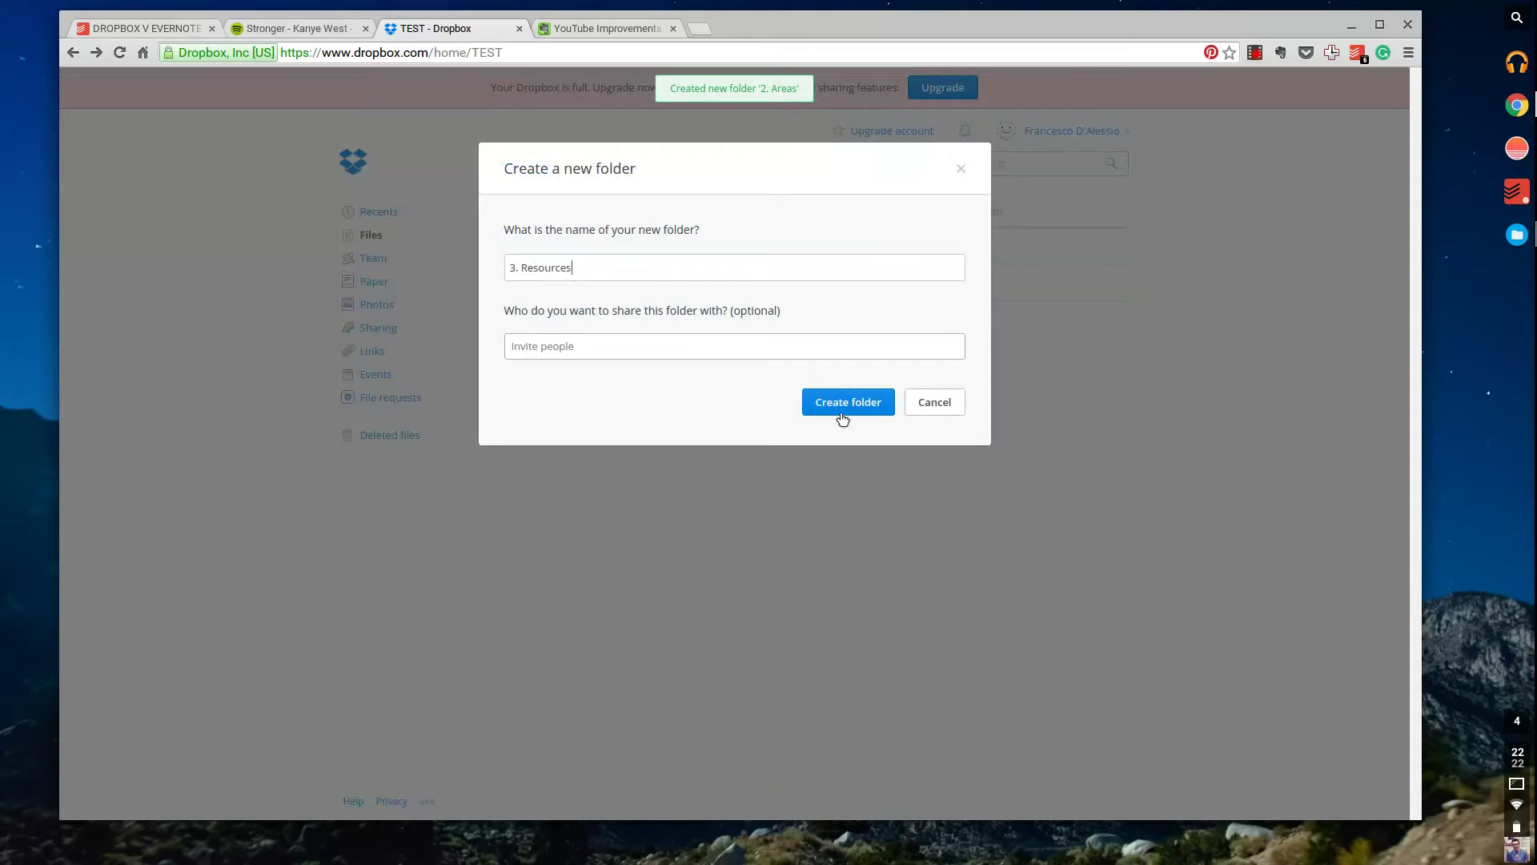
left_click(840, 409)
left_click(862, 166)
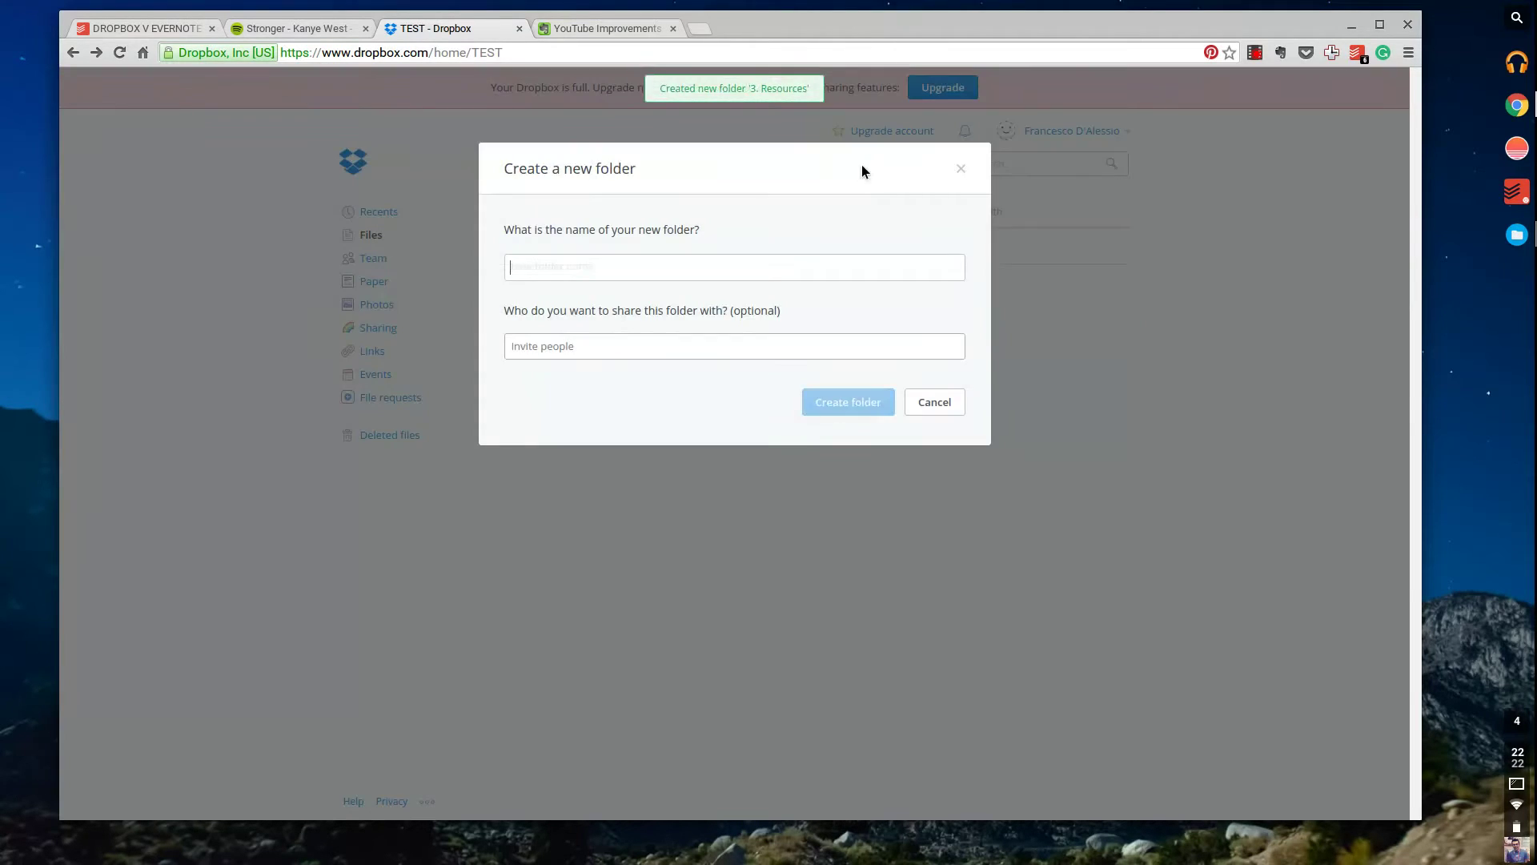
type("4. Archi")
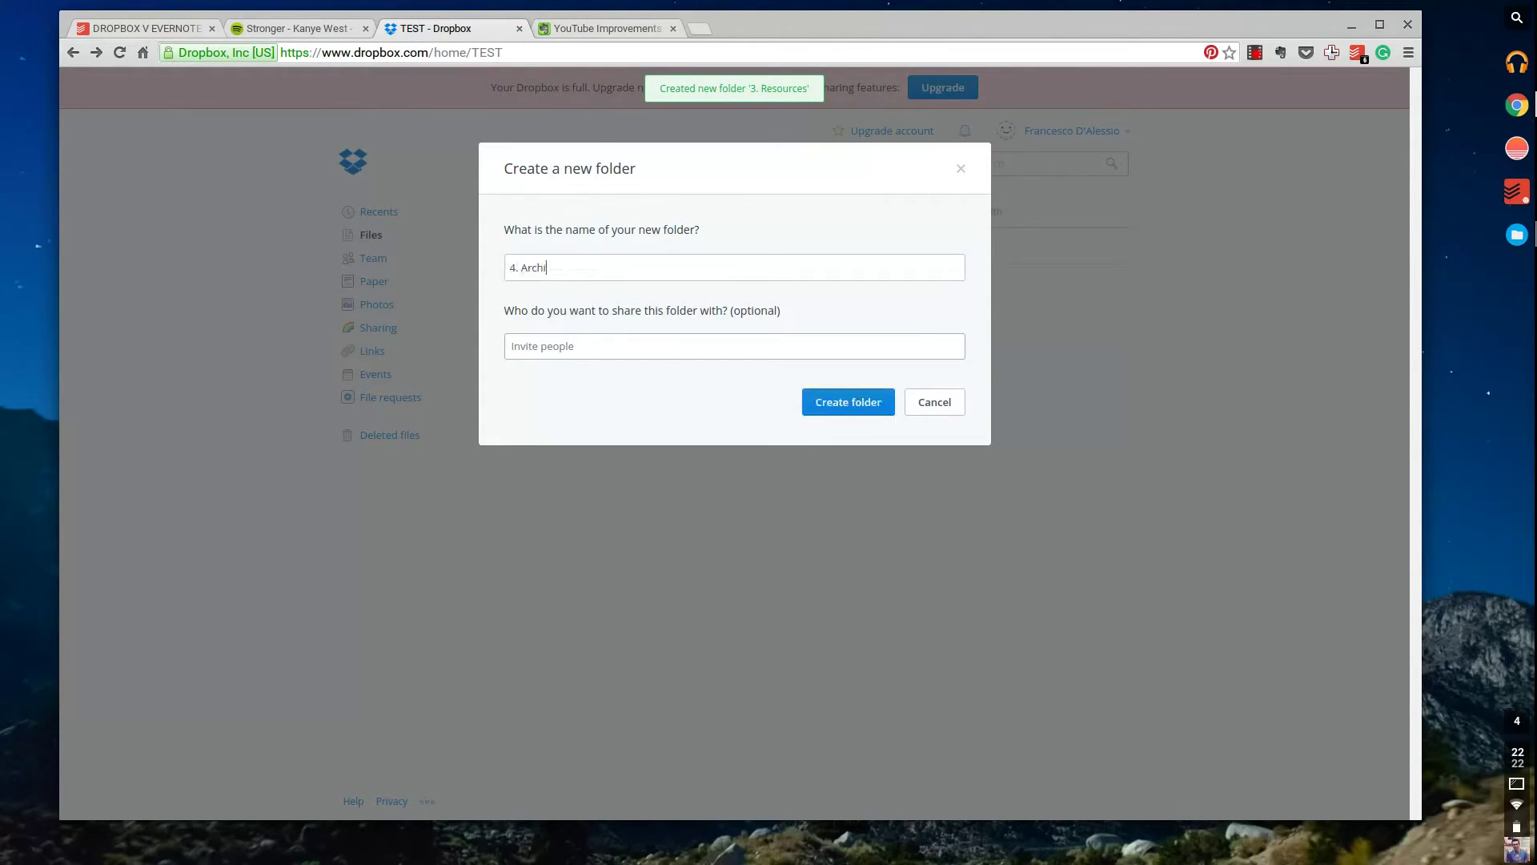
type("ves")
left_click(848, 403)
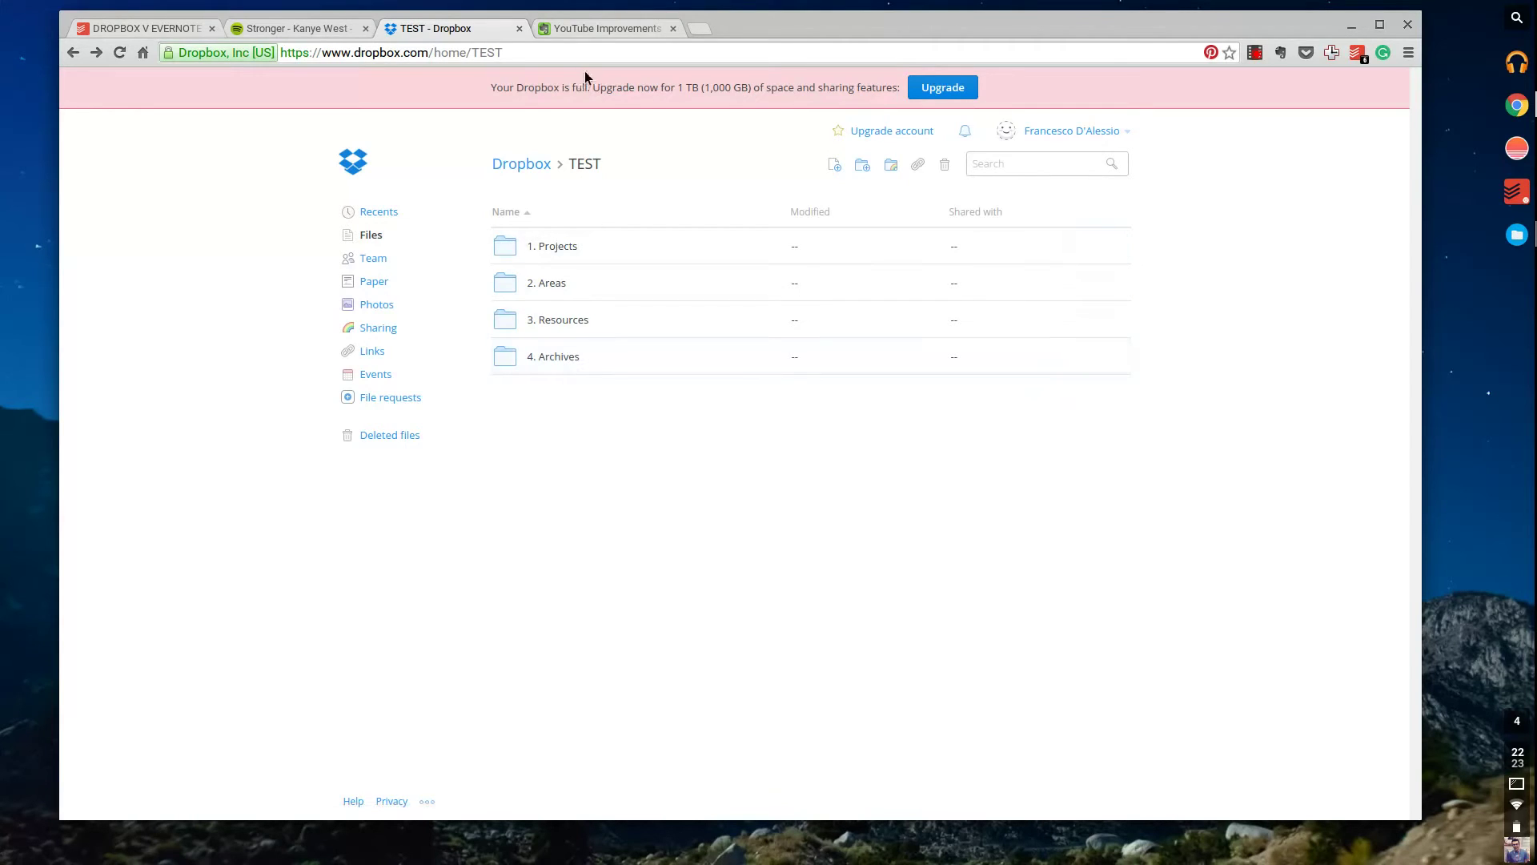
Check Evernote's notebook list for stacks 1: Projects through 4: Archives.
left_click(581, 30)
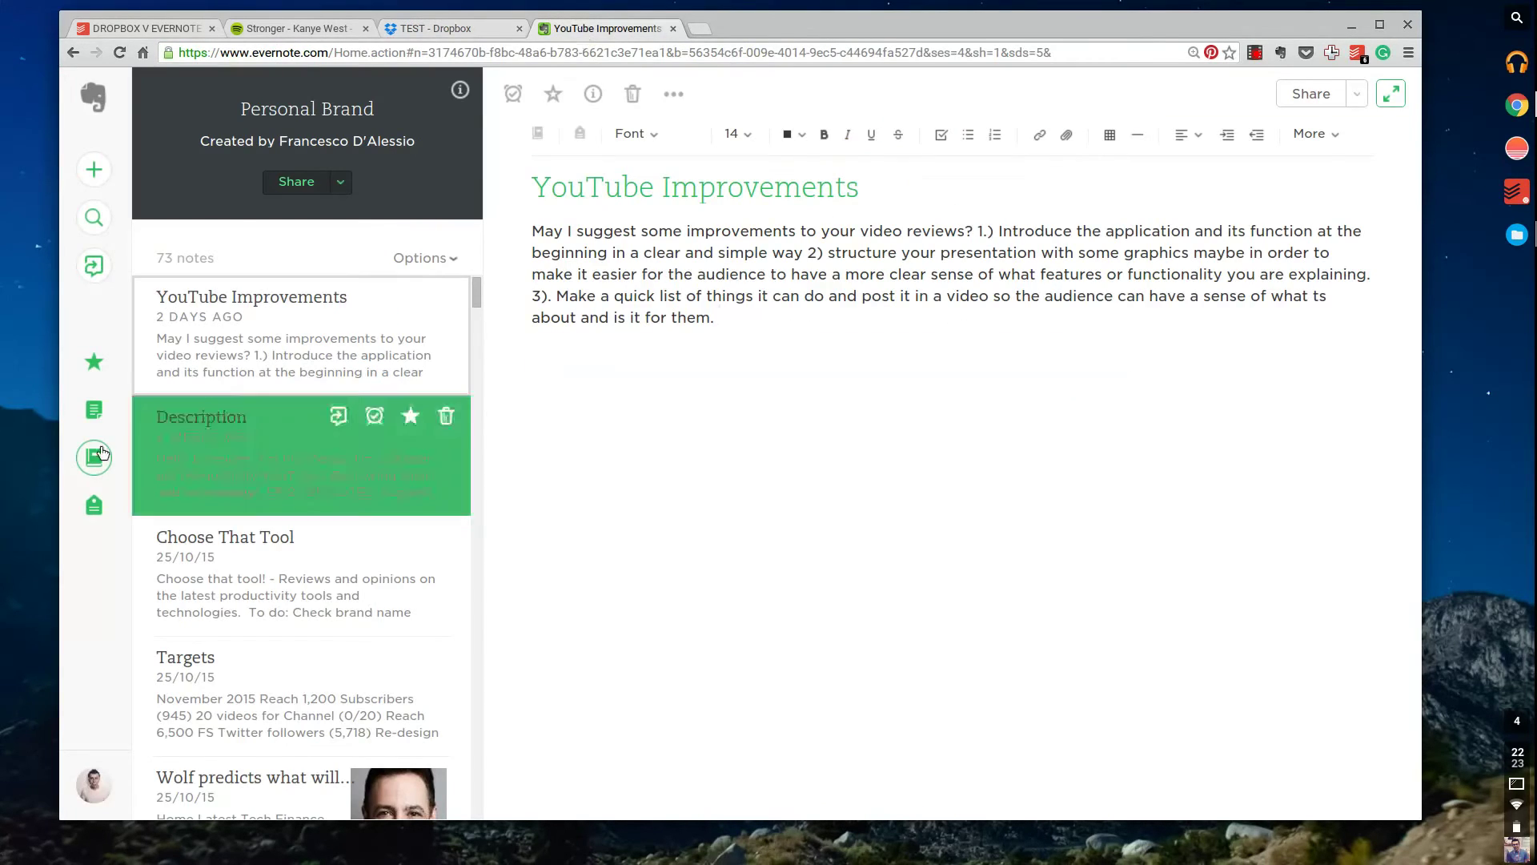
left_click(96, 455)
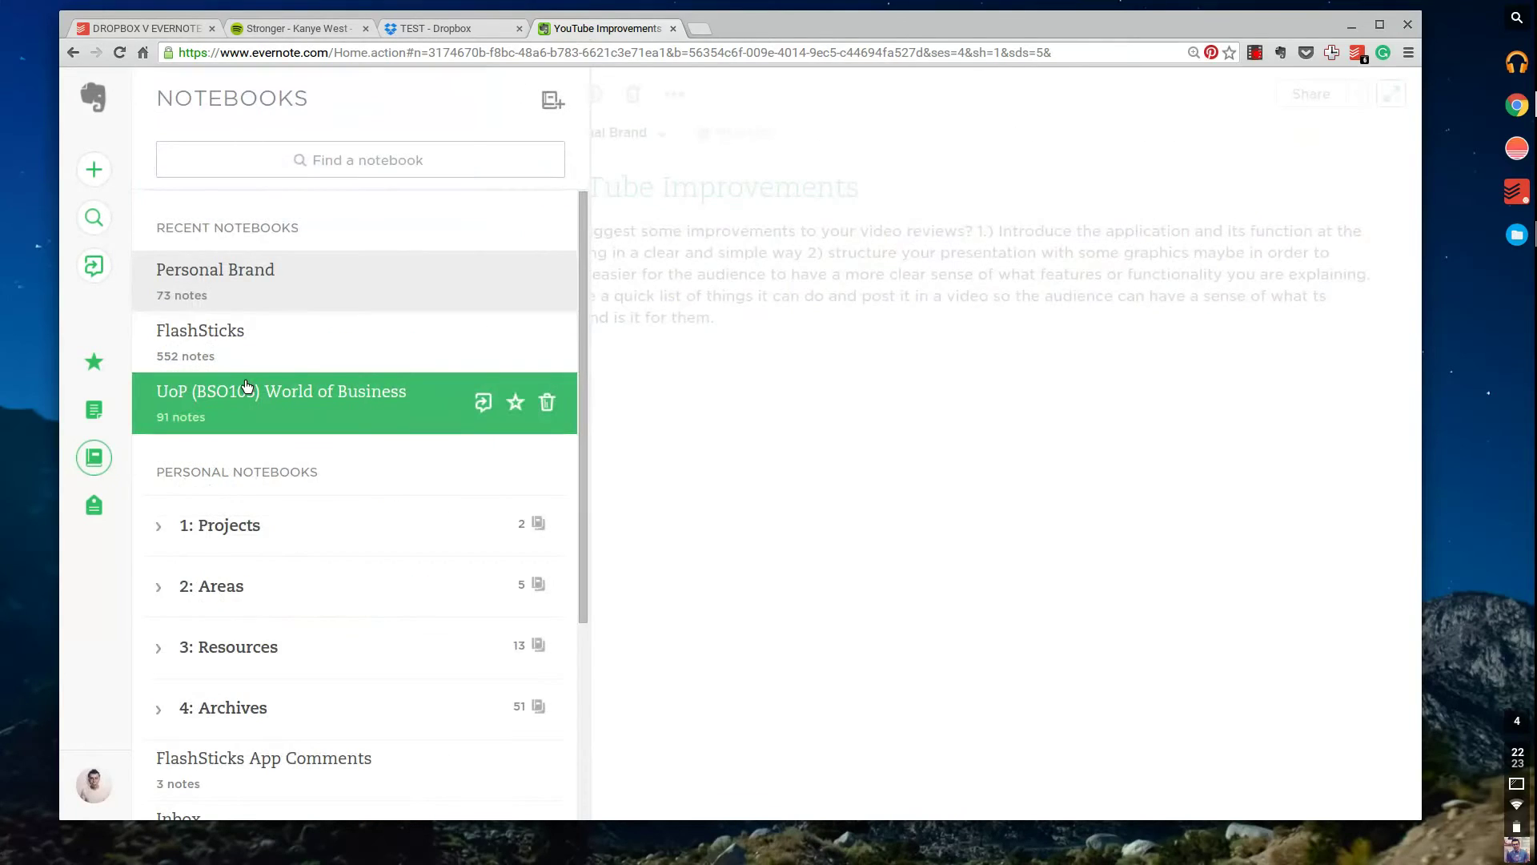
scroll(247, 387, "down", 2)
scroll(240, 513, "up", 1)
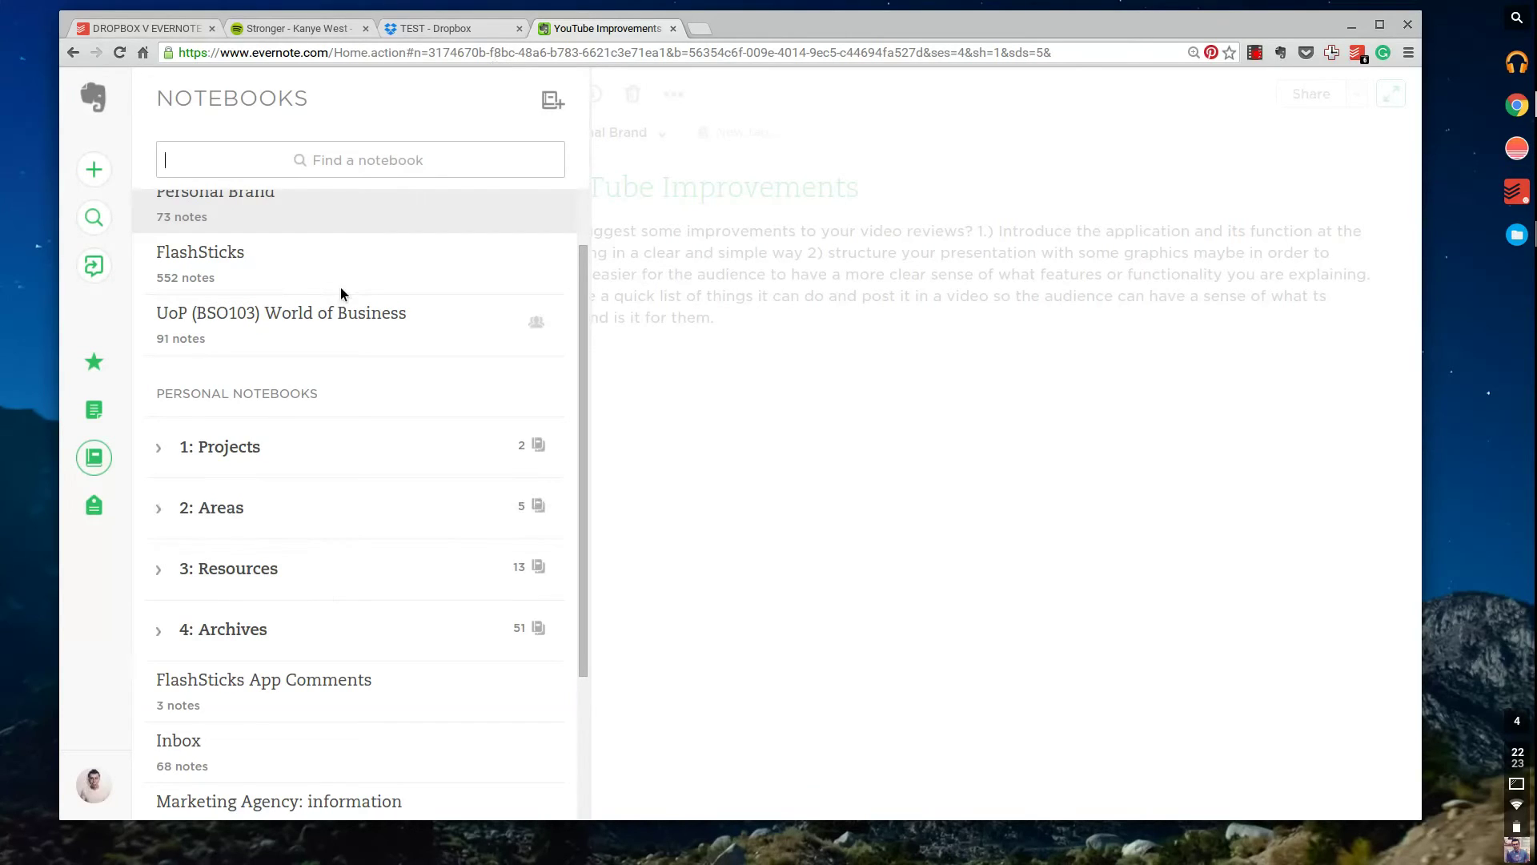
left_click(401, 31)
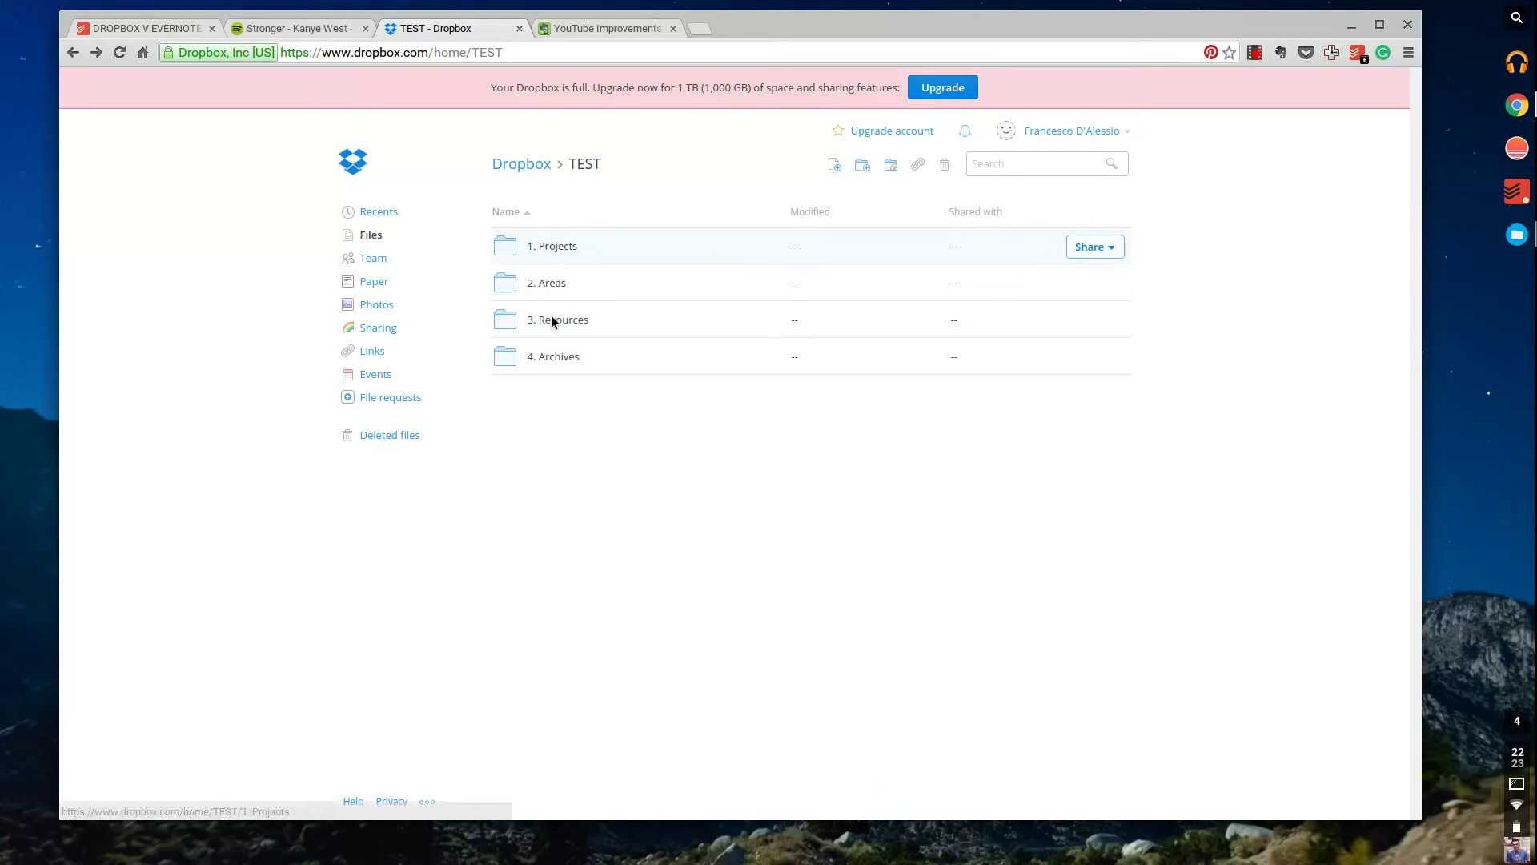
left_click(610, 27)
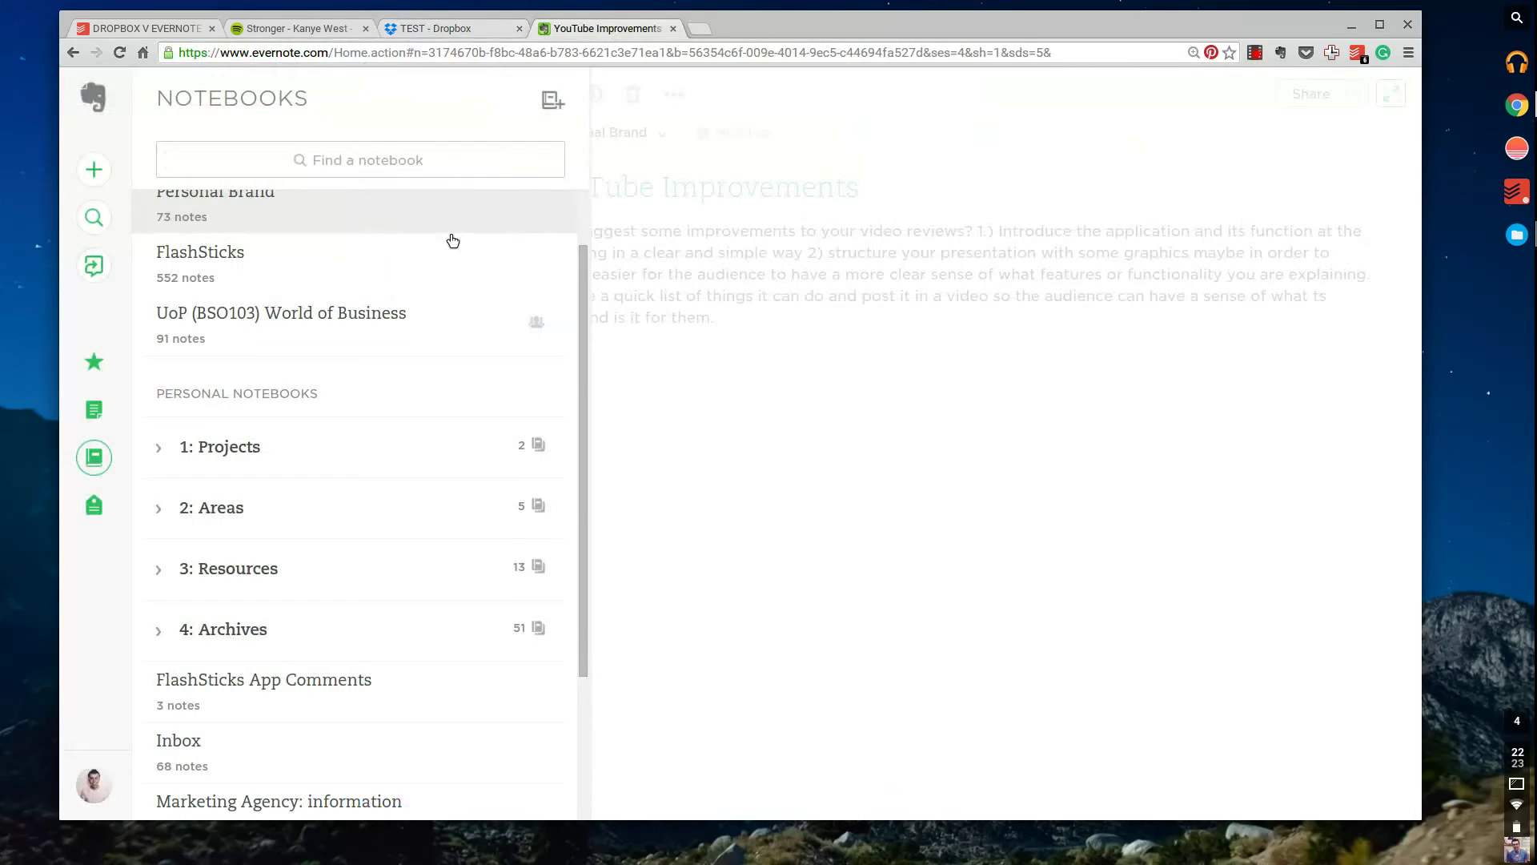
left_click(431, 27)
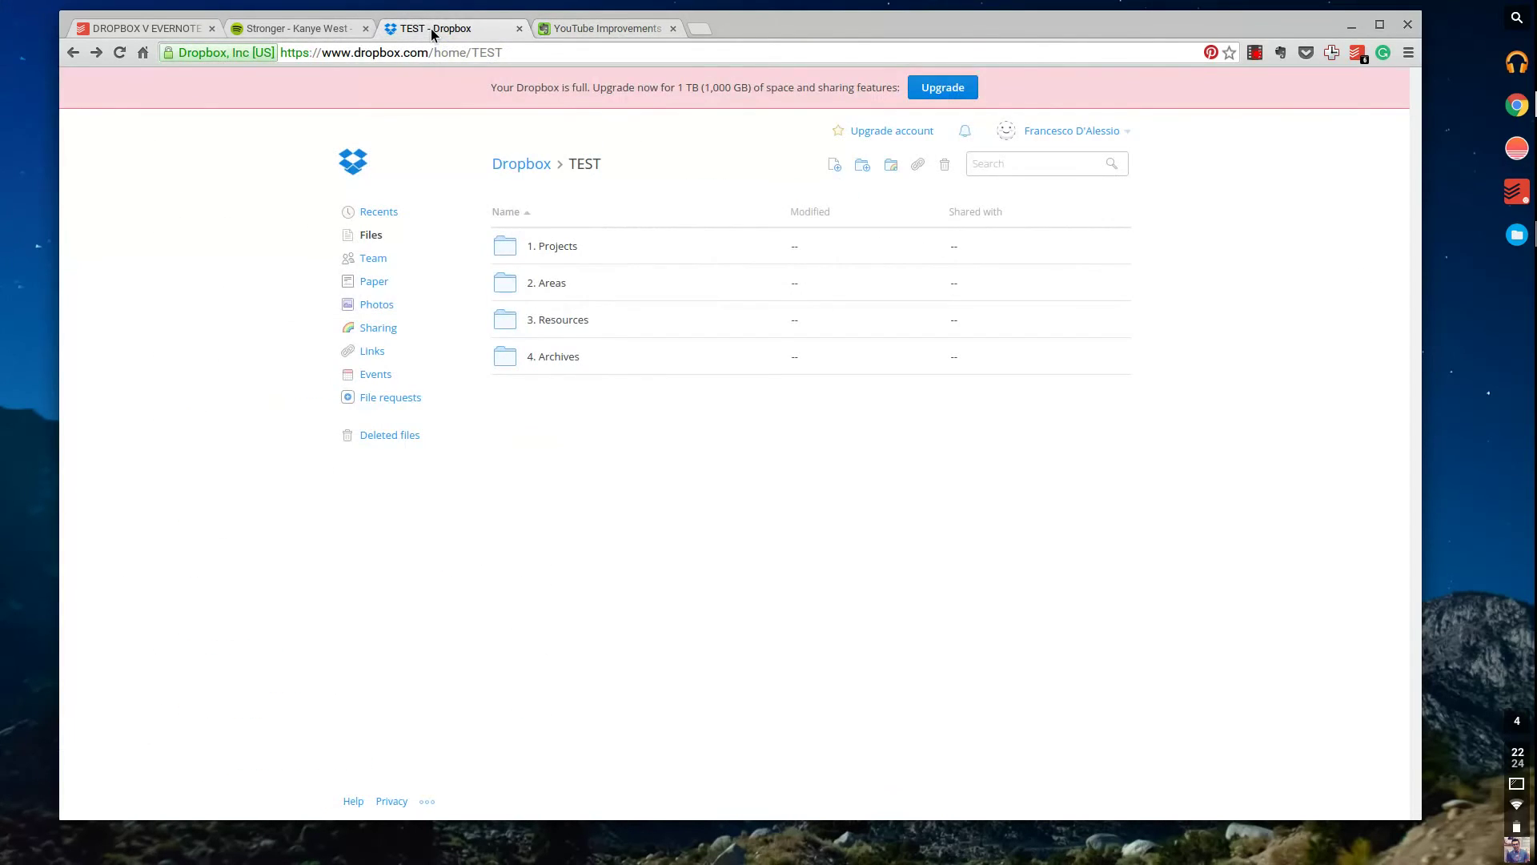